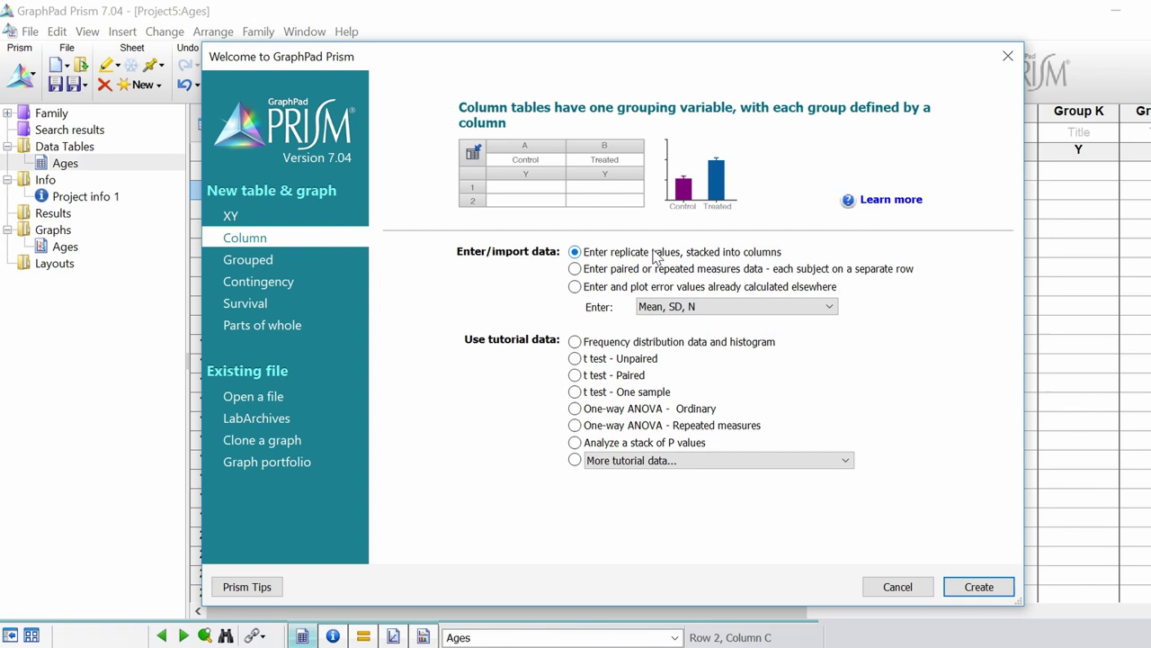
- Create a column table with columns titled Males and Females, and paste 20 ages into each
{"action": "left_click", "coordinate": [978, 586]}
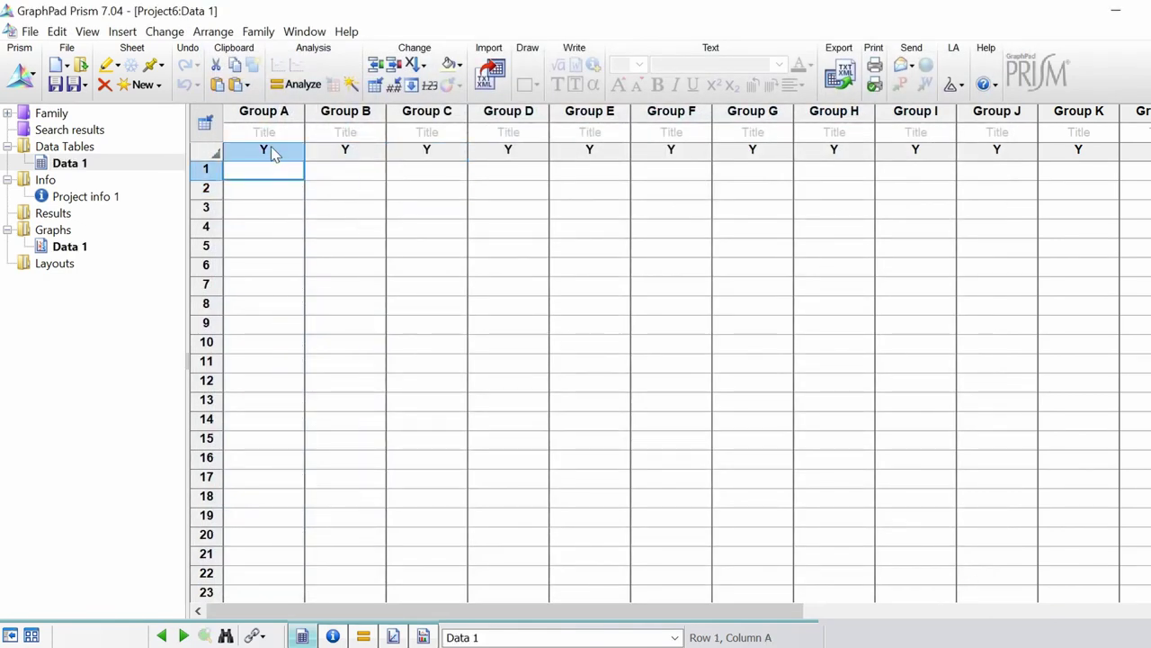
{"action": "left_click", "coordinate": [277, 132]}
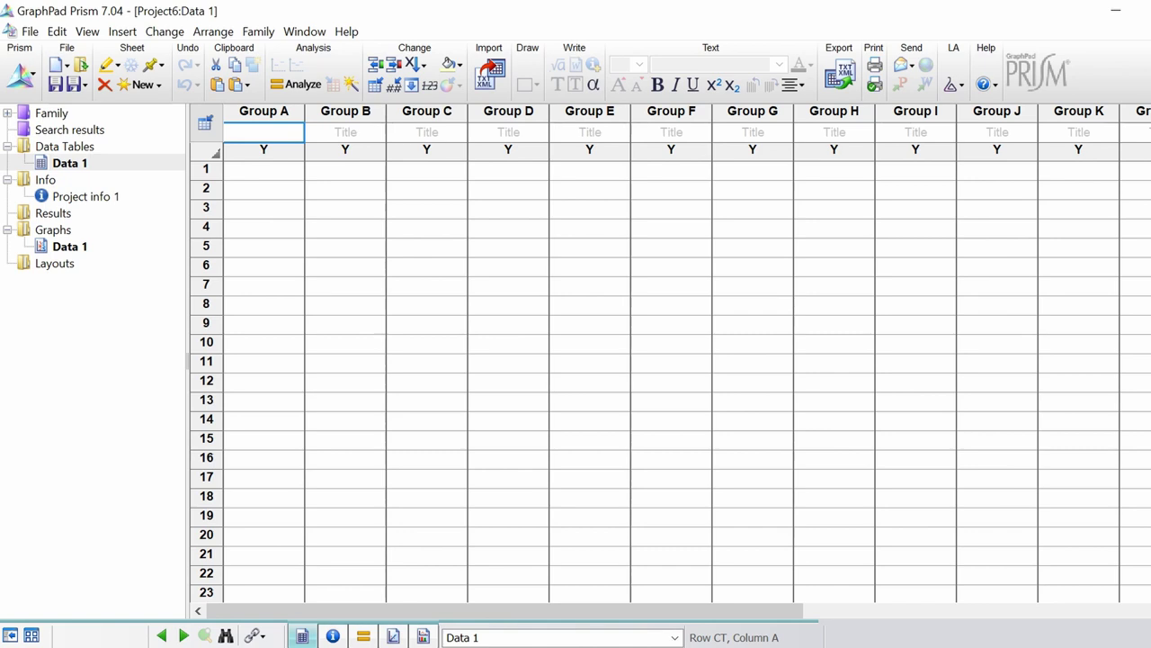
{"action": "type", "text": "Males"}
{"action": "key", "text": "Tab"}
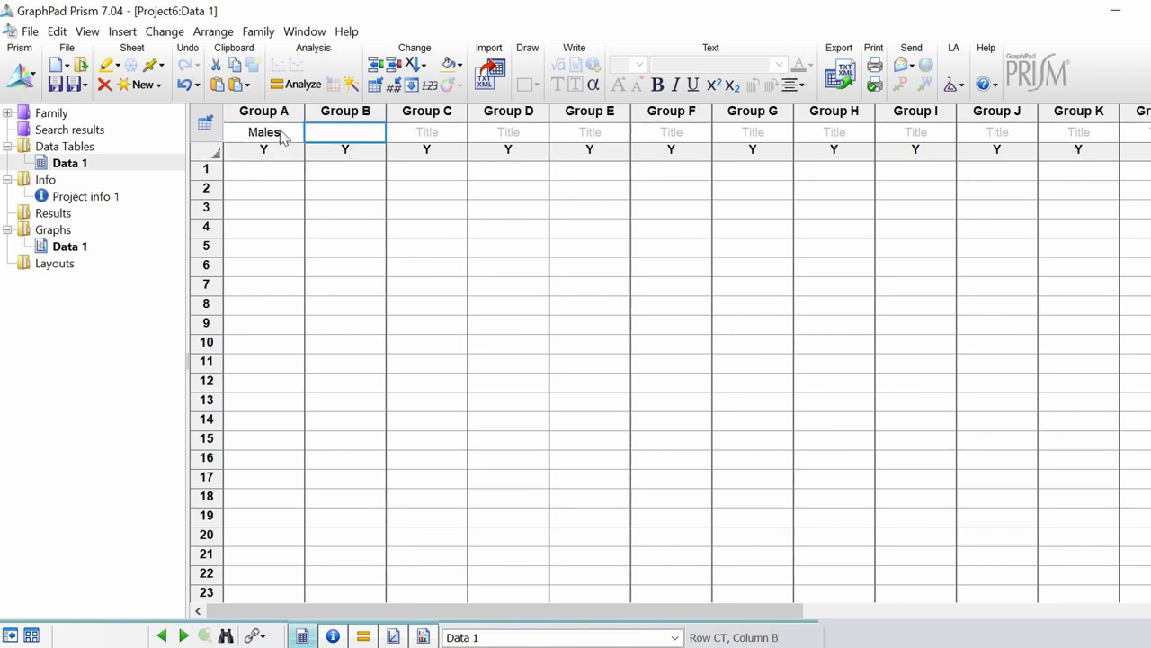
{"action": "type", "text": "Females"}
{"action": "left_click", "coordinate": [288, 171]}
{"action": "key", "text": "ctrl+v"}
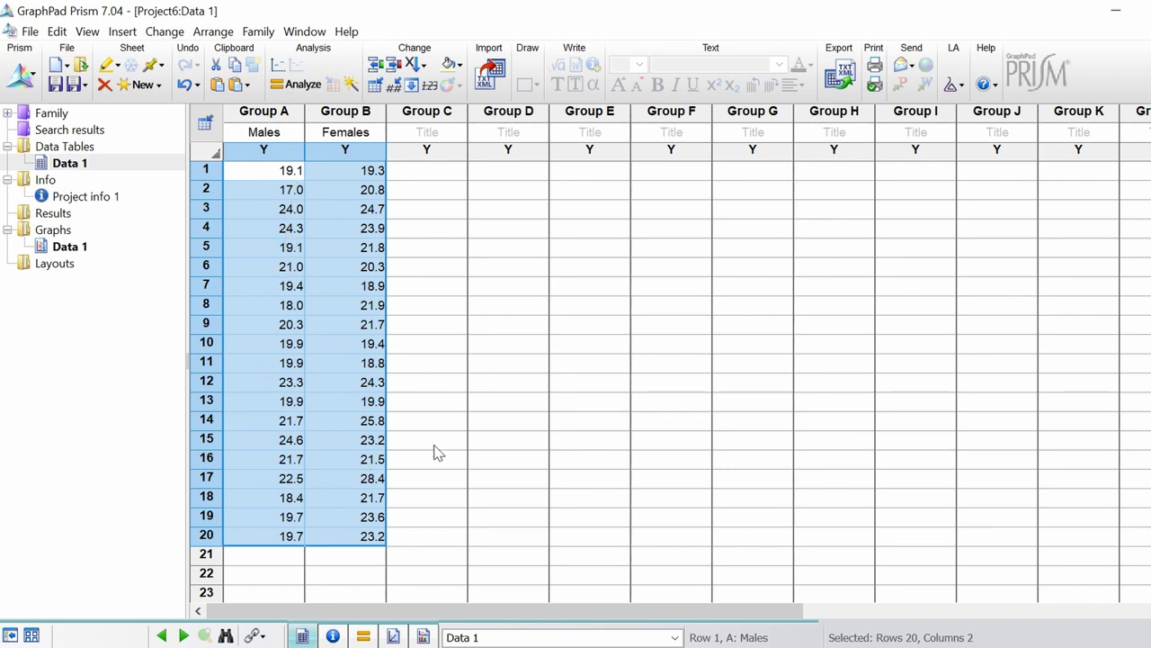
{"action": "left_click", "coordinate": [426, 208]}
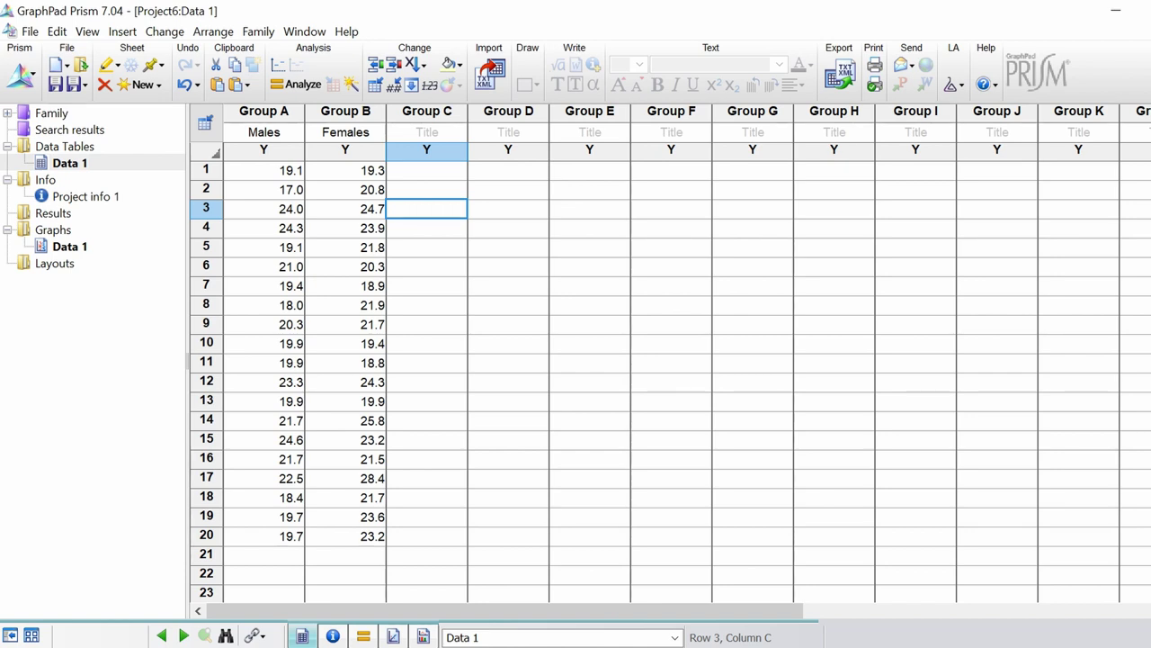
- Choose Column statistics for both the Males and Females data sets
{"action": "left_click", "coordinate": [300, 88]}
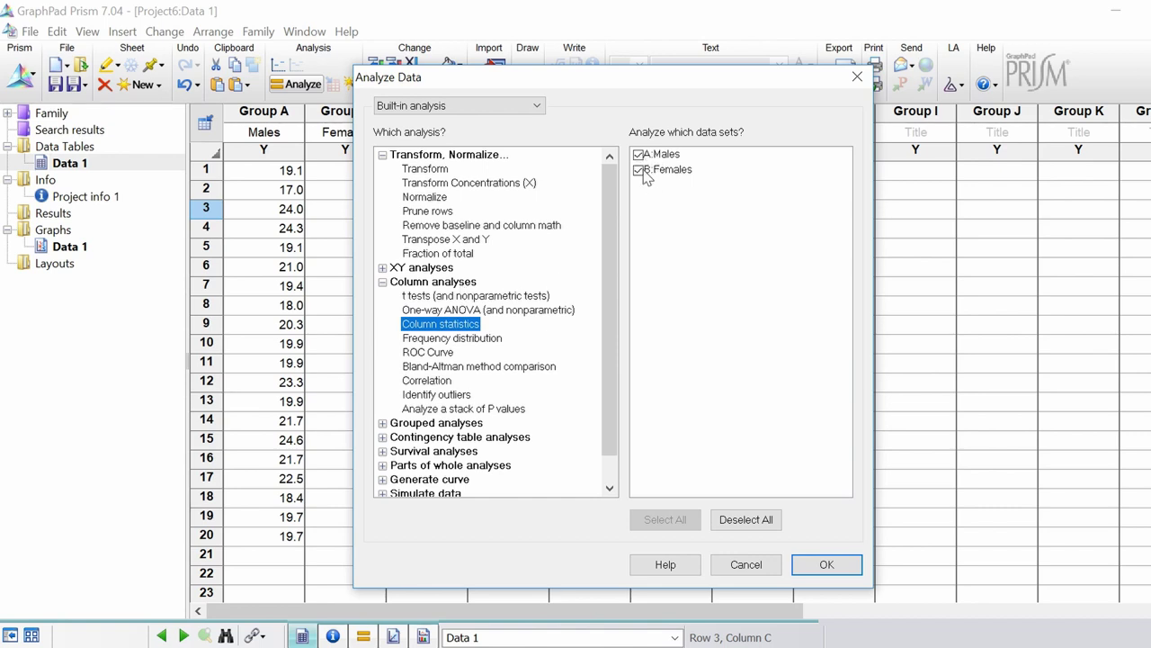
{"action": "left_click", "coordinate": [824, 563]}
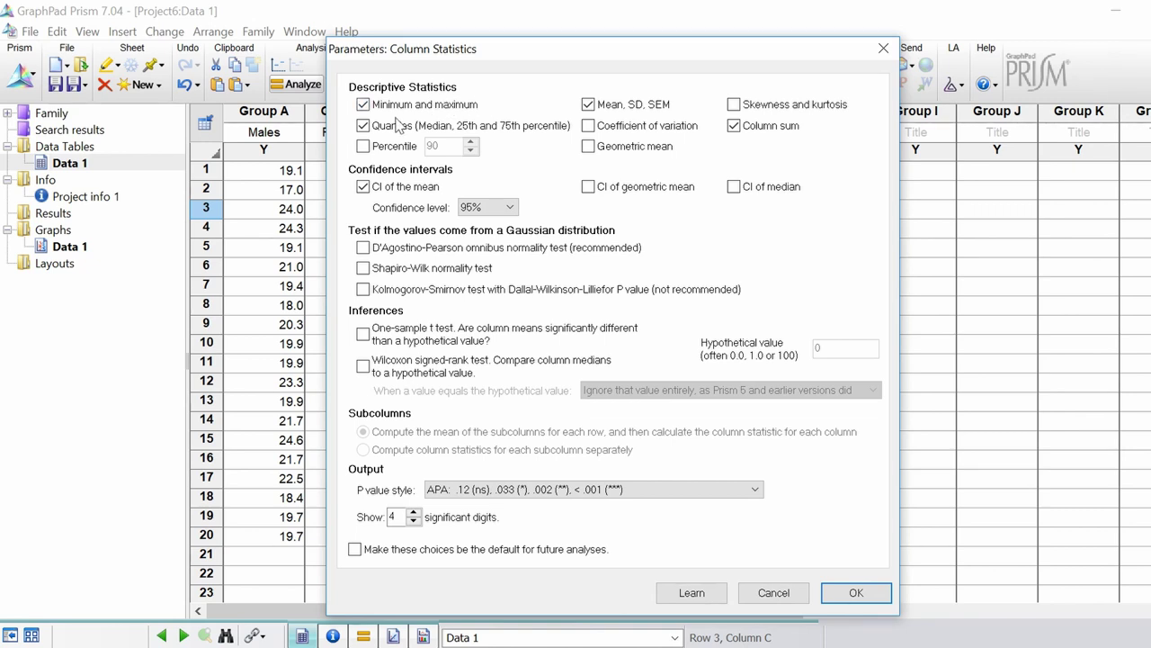
- Drop min/max, quartiles, column sum and CI of the mean; add the D'Agostino-Pearson normality test
{"action": "left_click", "coordinate": [405, 107]}
{"action": "left_click", "coordinate": [397, 127]}
{"action": "left_click", "coordinate": [734, 126]}
{"action": "left_click", "coordinate": [394, 188]}
{"action": "left_click", "coordinate": [364, 248]}
- Run the analysis and review SEM, K2 and D'Agostino-Pearson P values (.551 males, .295 females)
{"action": "left_click", "coordinate": [855, 593]}
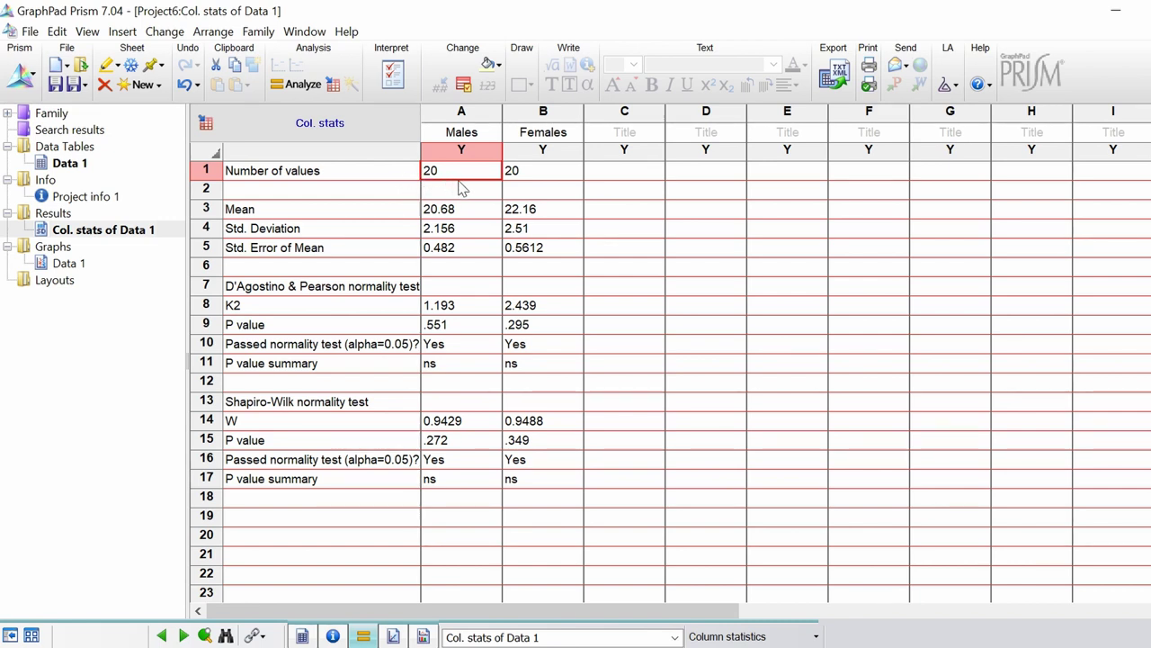
{"action": "left_click", "coordinate": [388, 249]}
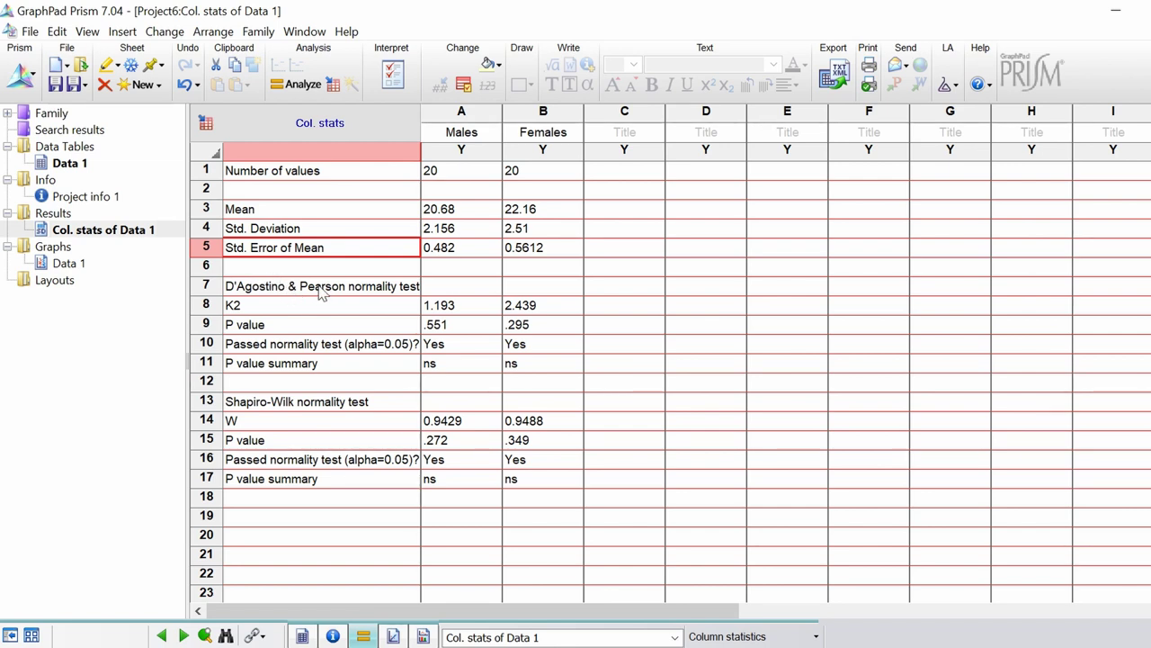
{"action": "left_click", "coordinate": [346, 306]}
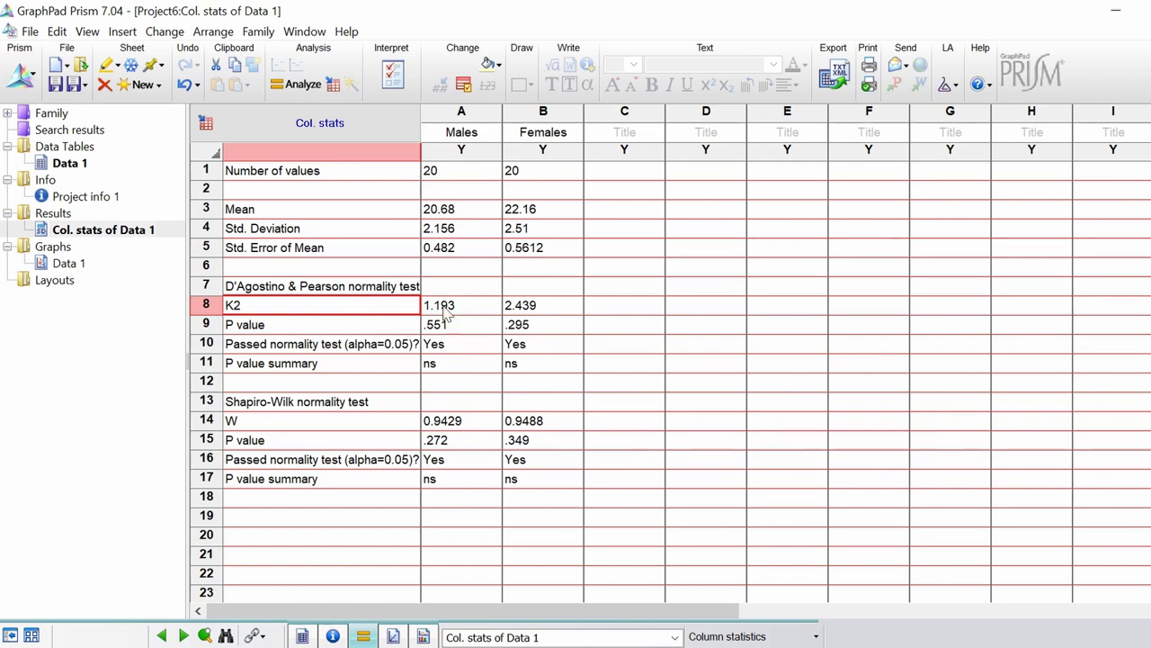
{"action": "left_click", "coordinate": [334, 326]}
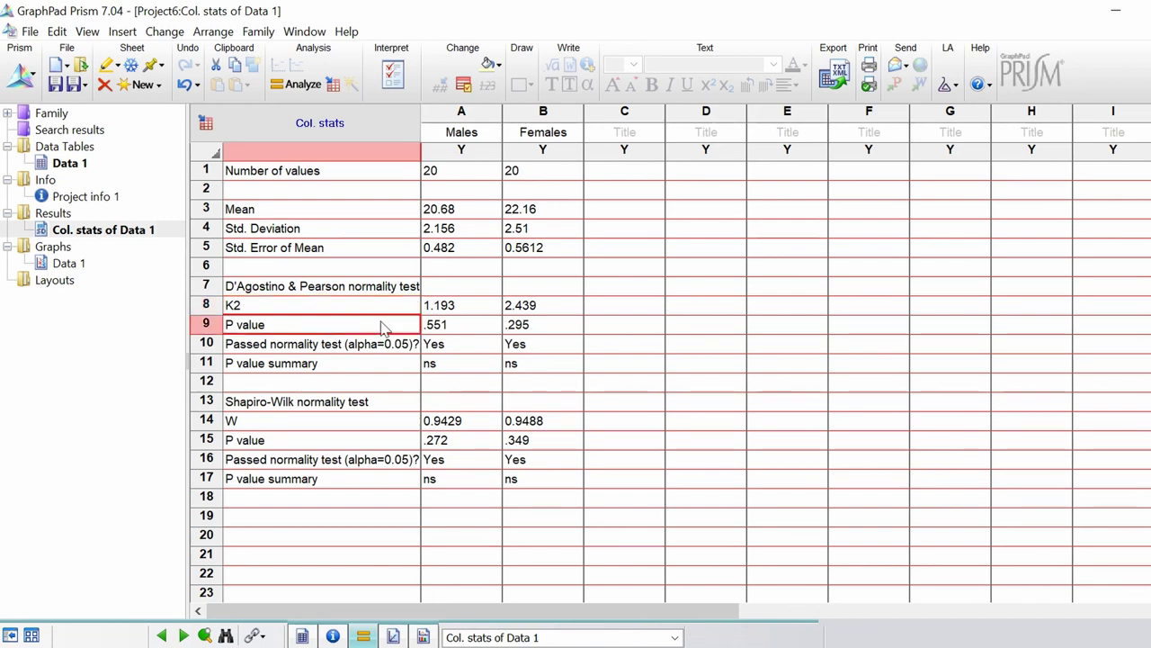
{"action": "left_click", "coordinate": [463, 333]}
{"action": "left_click", "coordinate": [536, 333]}
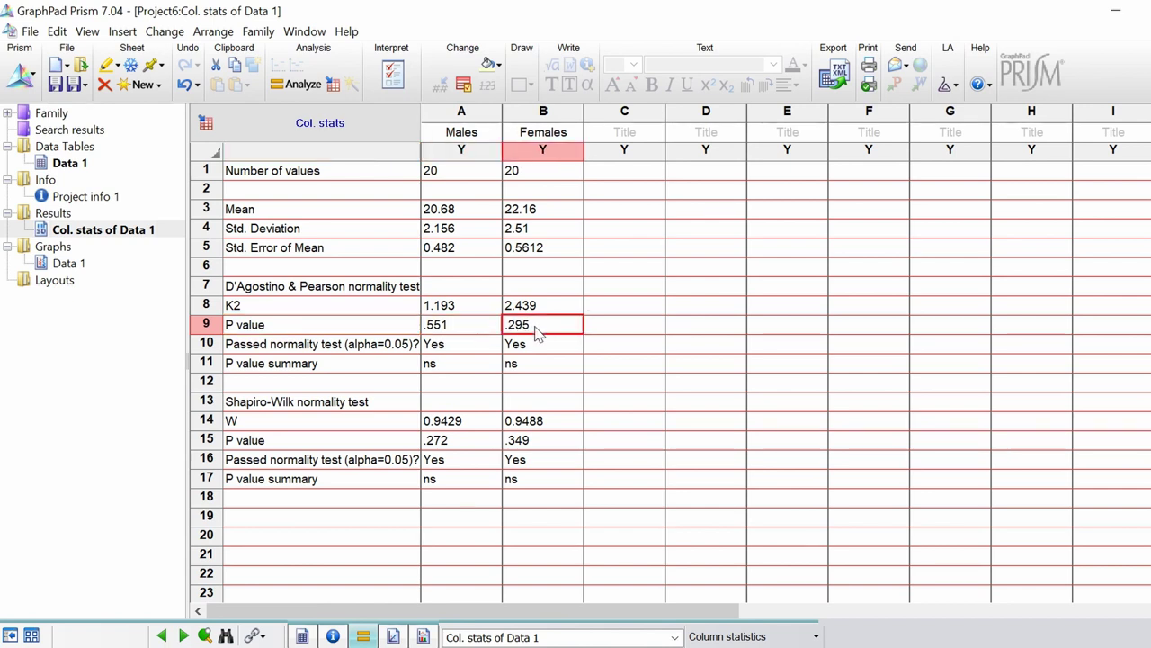
- Review the passed normality test row, where both males and females pass
{"action": "left_click", "coordinate": [355, 353]}
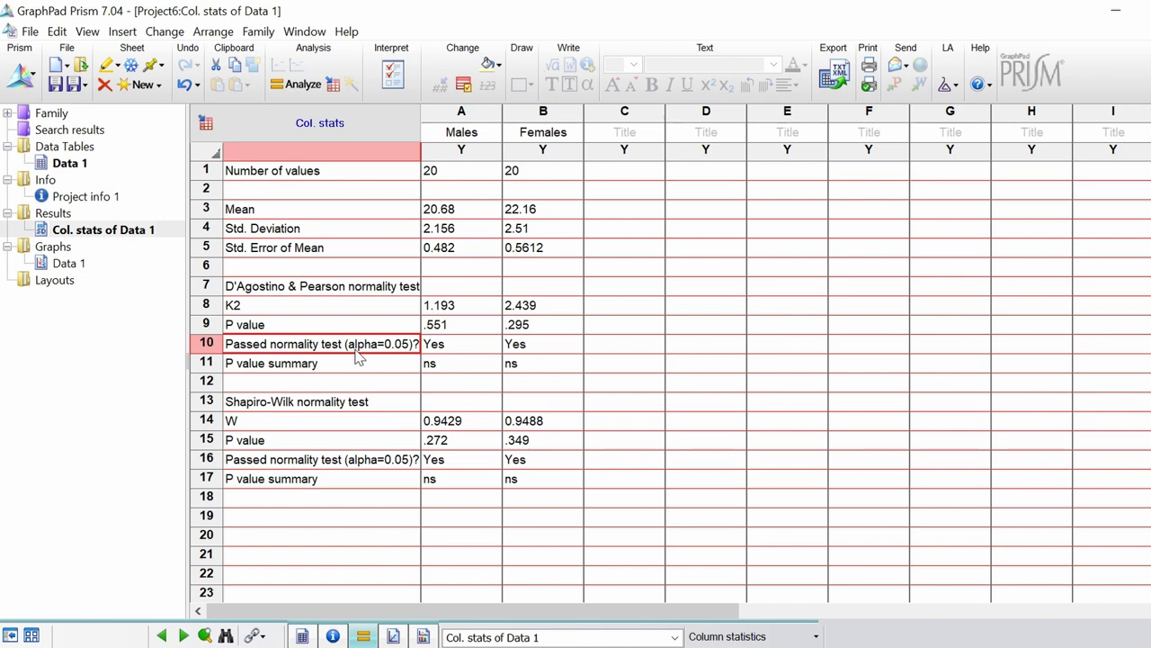
{"action": "left_click", "coordinate": [452, 352]}
{"action": "left_click", "coordinate": [538, 353]}
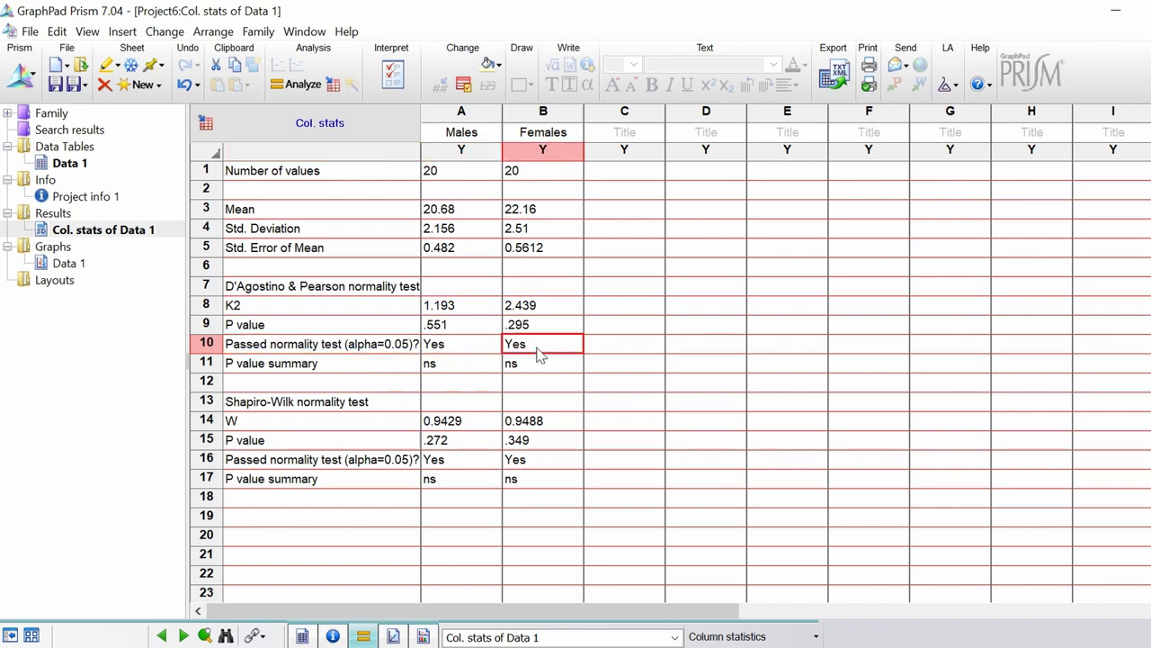
{"action": "left_click", "coordinate": [470, 329]}
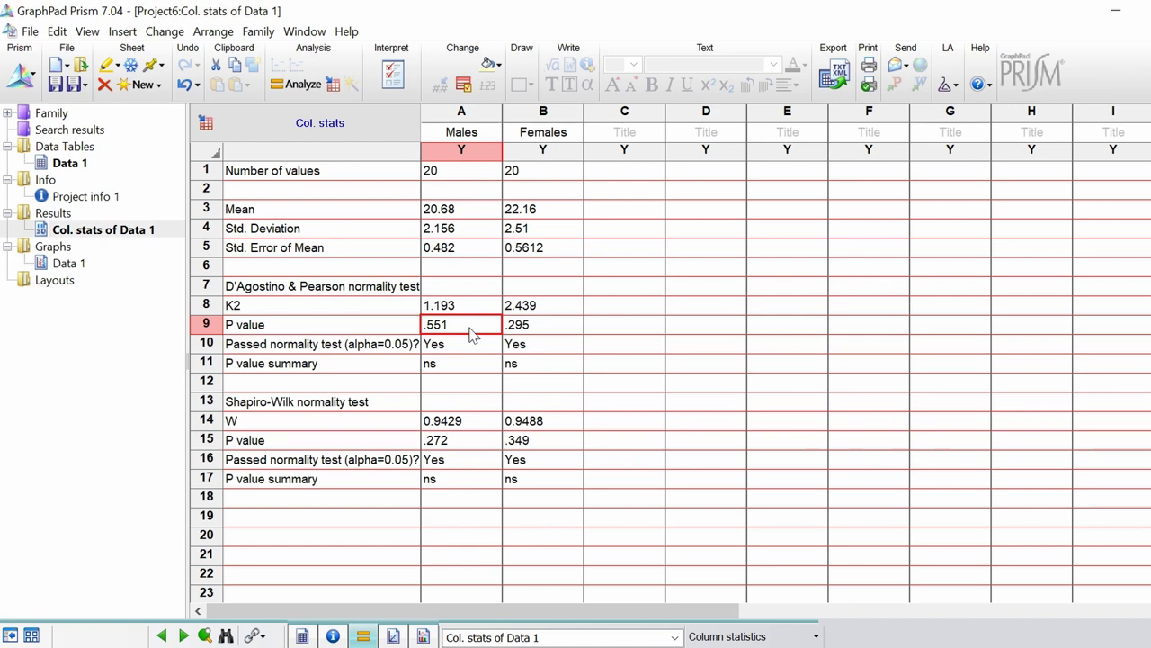
- Review the P value summary showing ns for both groups alongside their passed results
{"action": "left_click", "coordinate": [338, 372]}
{"action": "left_click", "coordinate": [460, 372]}
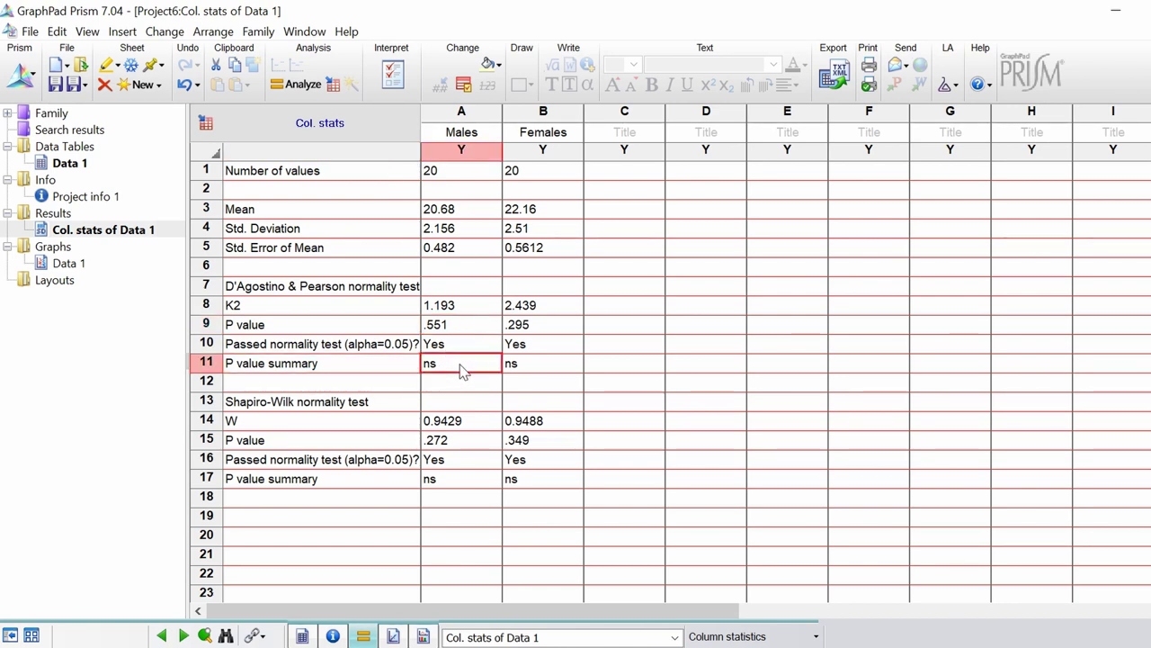
{"action": "left_click", "coordinate": [516, 367]}
{"action": "left_click", "coordinate": [454, 352]}
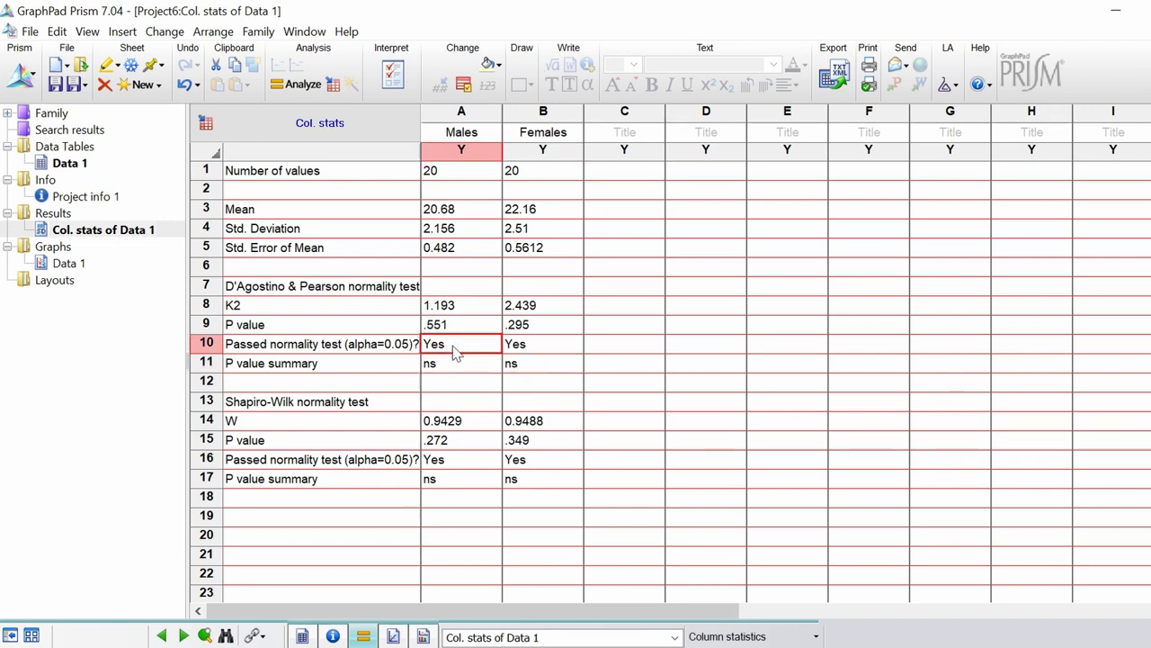
{"action": "left_click", "coordinate": [529, 350]}
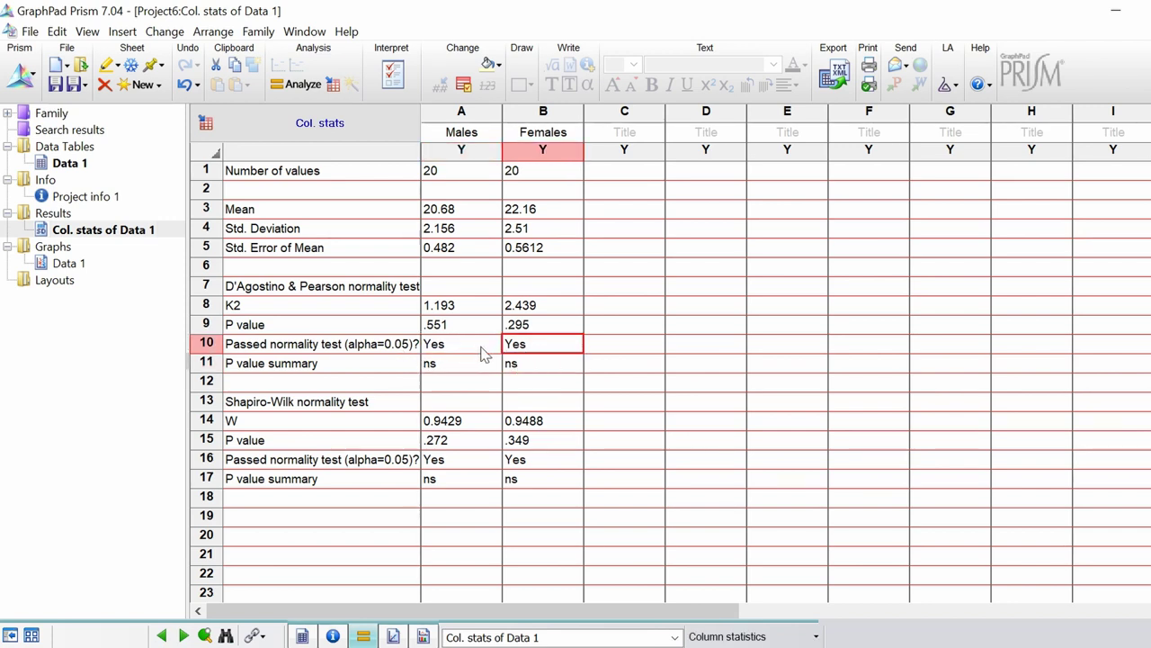
{"action": "left_click", "coordinate": [483, 354]}
{"action": "left_click", "coordinate": [492, 370]}
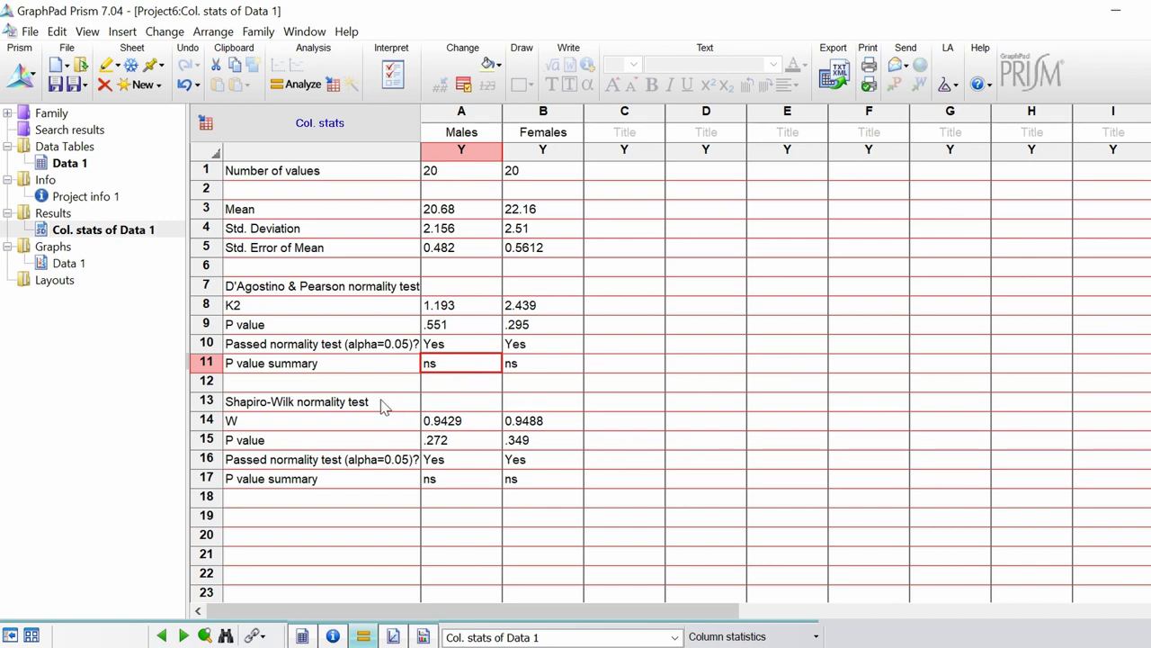
{"action": "left_click", "coordinate": [359, 427]}
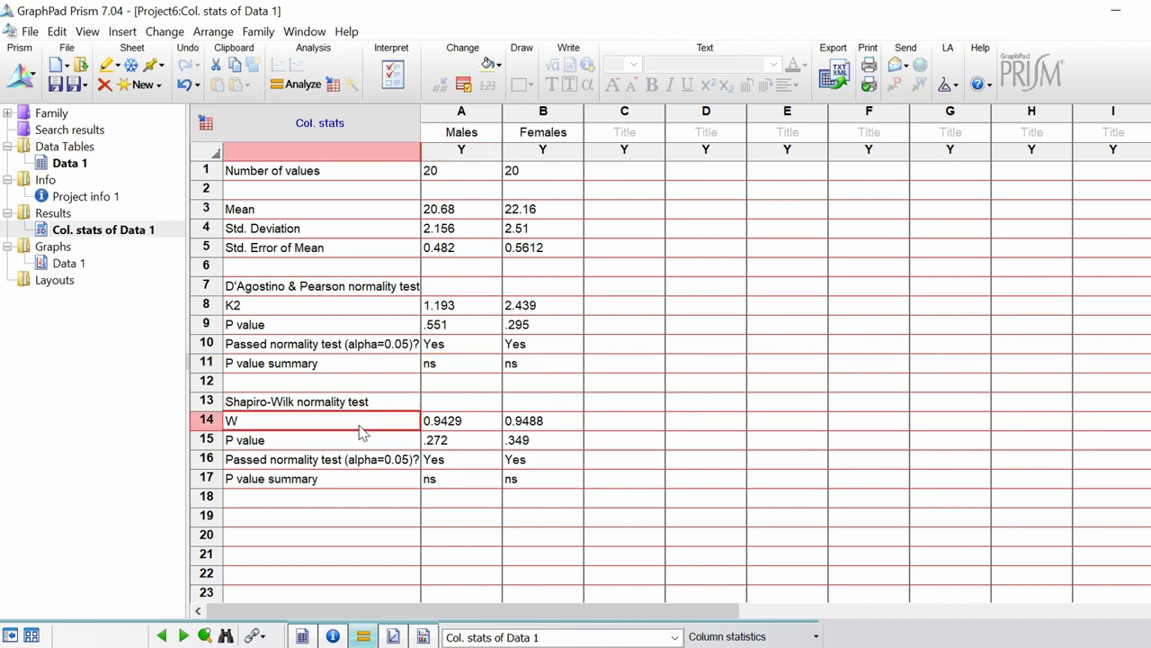
{"action": "left_click", "coordinate": [376, 459]}
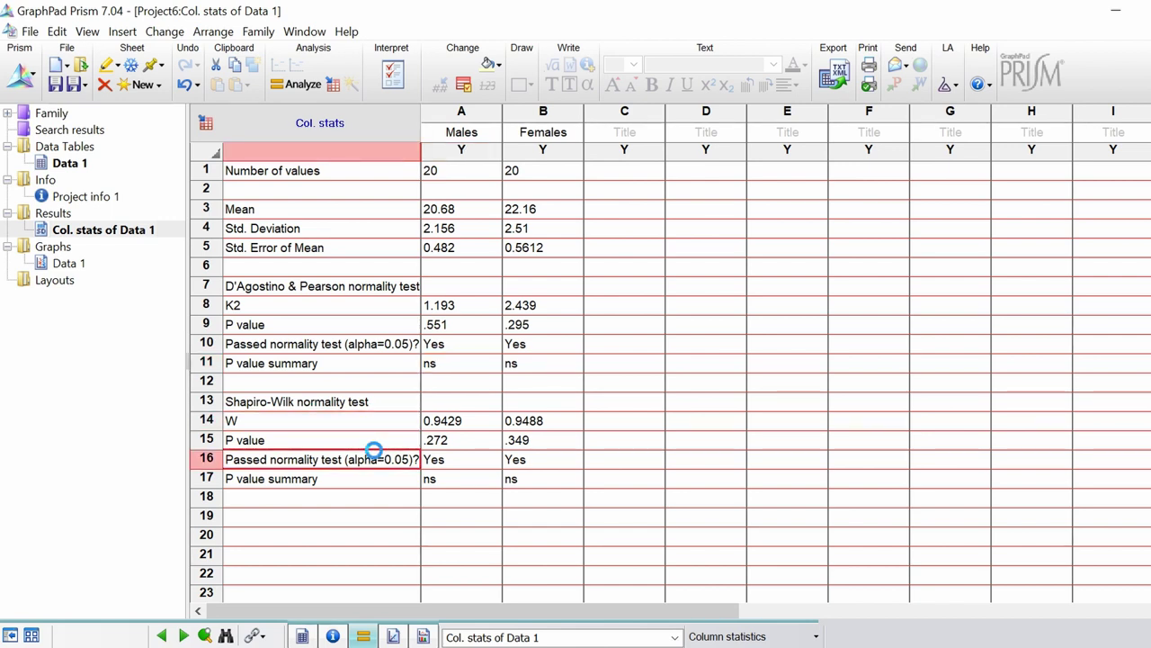
{"action": "left_click", "coordinate": [464, 445]}
{"action": "left_click", "coordinate": [543, 445]}
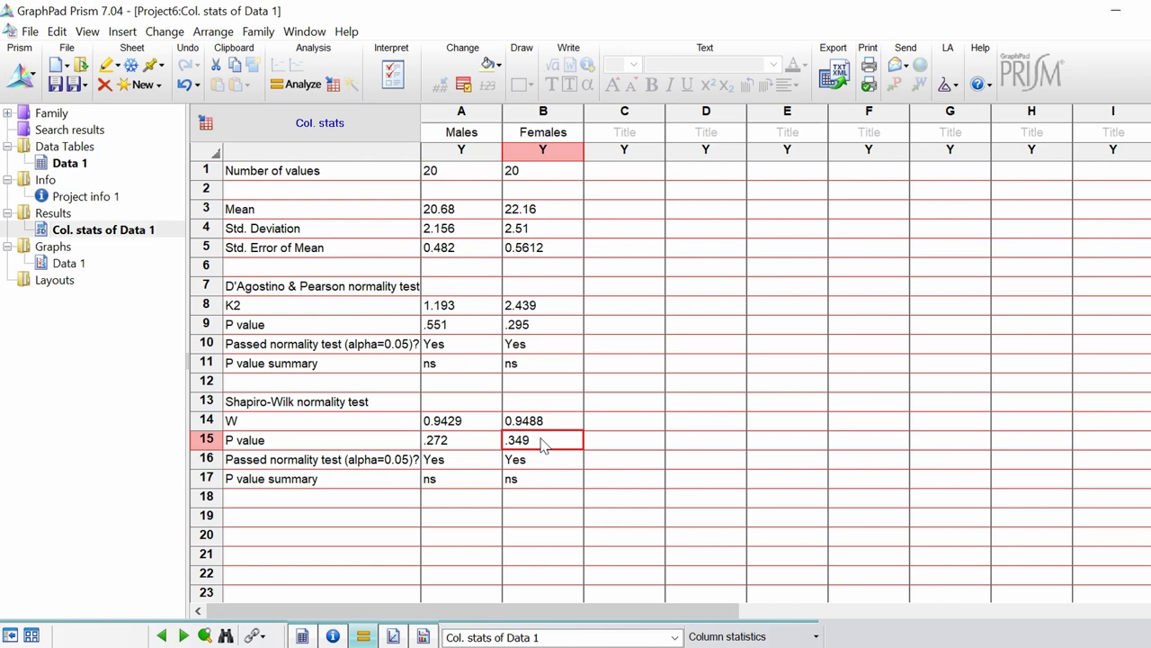
{"action": "left_click", "coordinate": [381, 483]}
{"action": "left_click", "coordinate": [461, 481]}
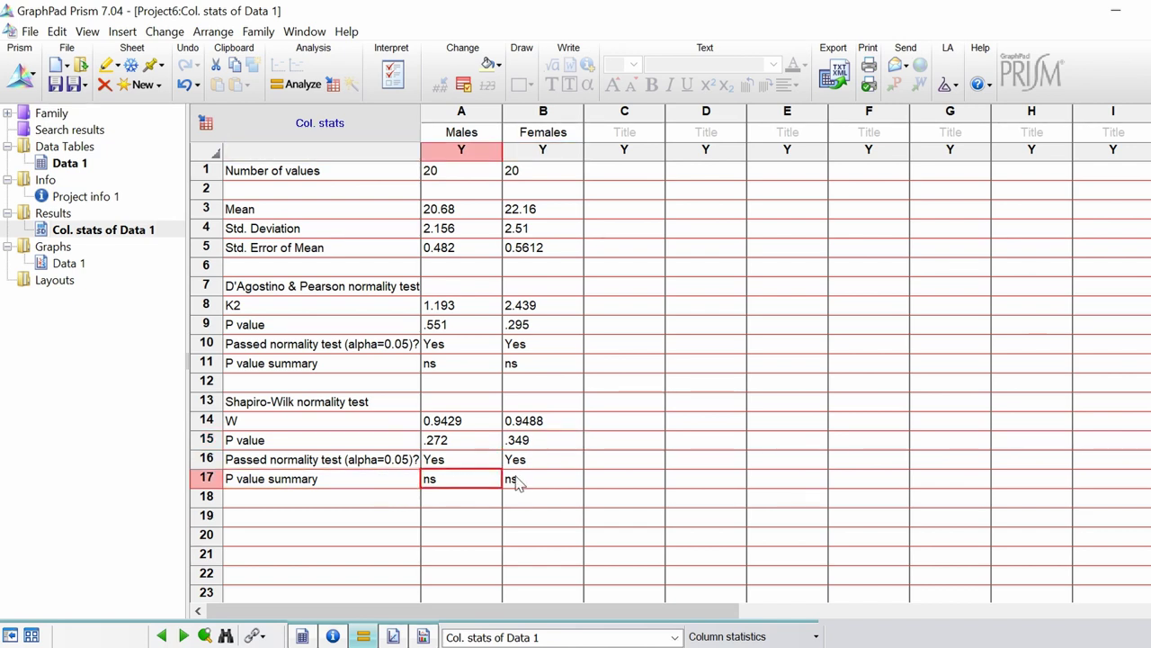
{"action": "left_click", "coordinate": [516, 482]}
{"action": "left_click", "coordinate": [566, 367]}
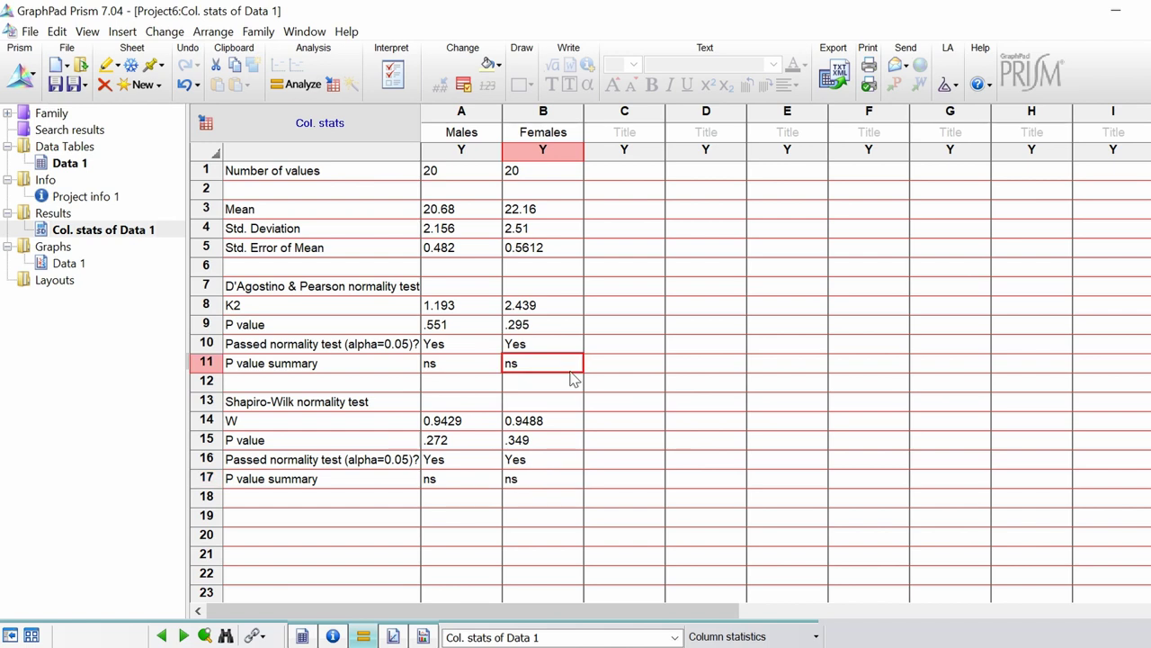